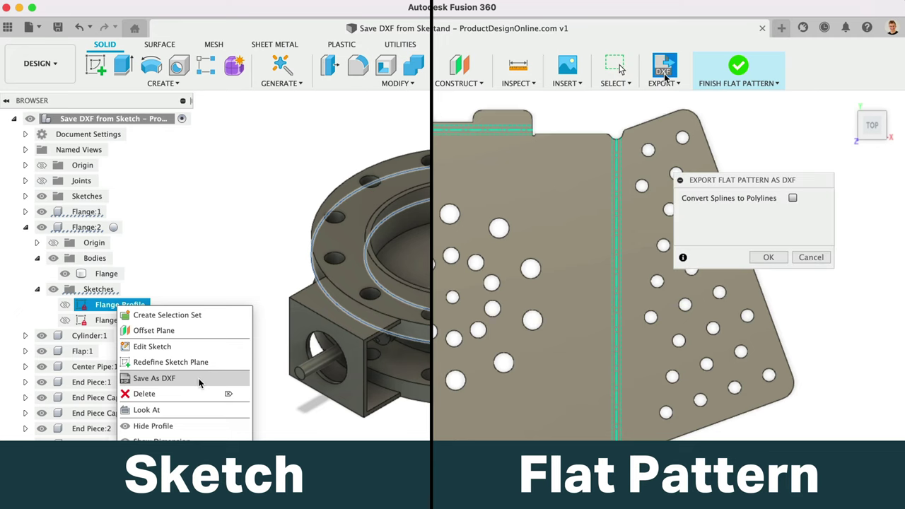
# Step: Tick converting splines to polylines and look over the design's export options
pyautogui.click(793, 198)
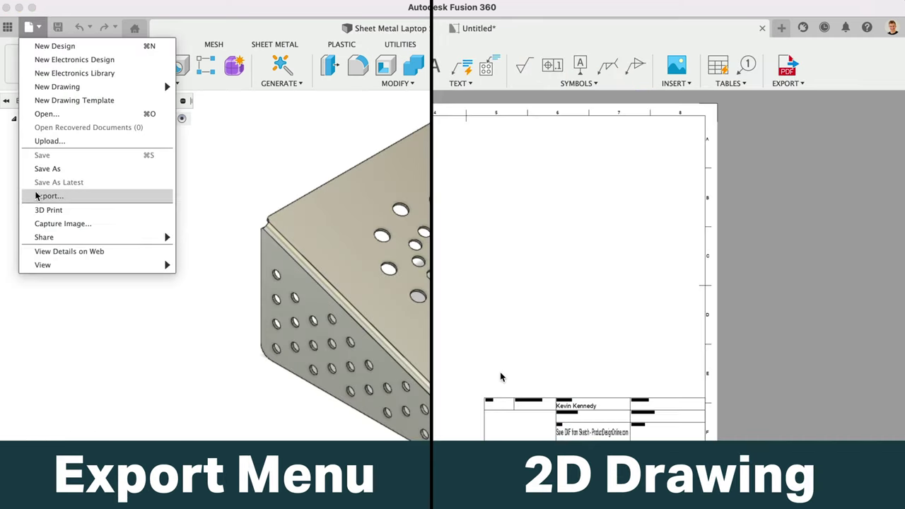
pyautogui.click(36, 196)
pyautogui.click(790, 84)
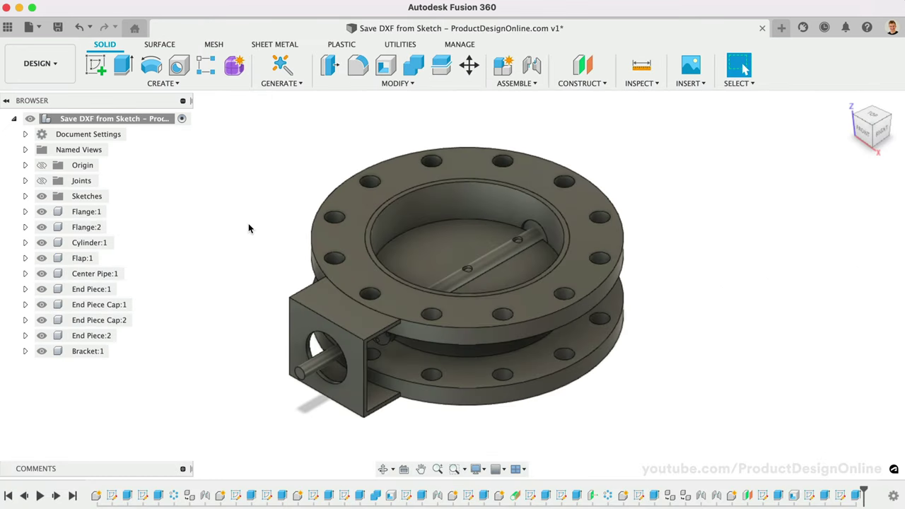
# Step: Expand Flange:2 and view the Flange Profile sketch's actions, including Save As DXF, without choosing one
pyautogui.click(25, 227)
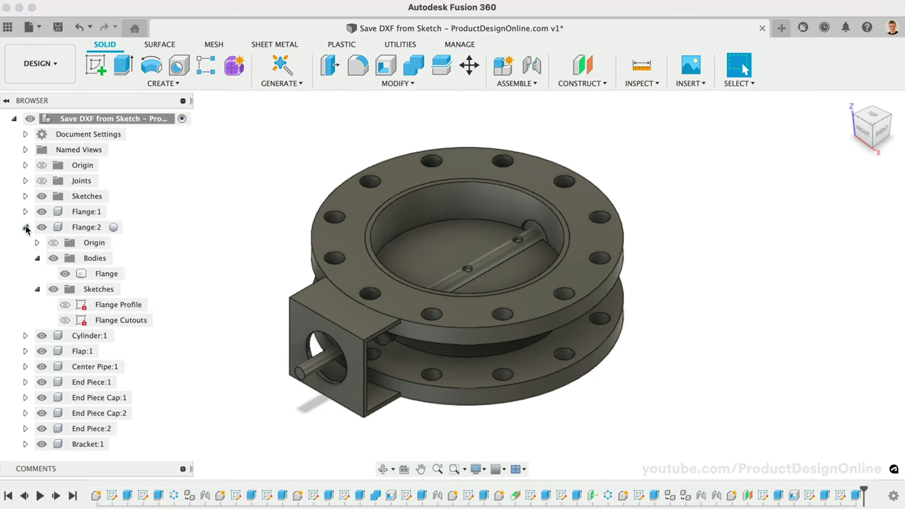
pyautogui.click(122, 319)
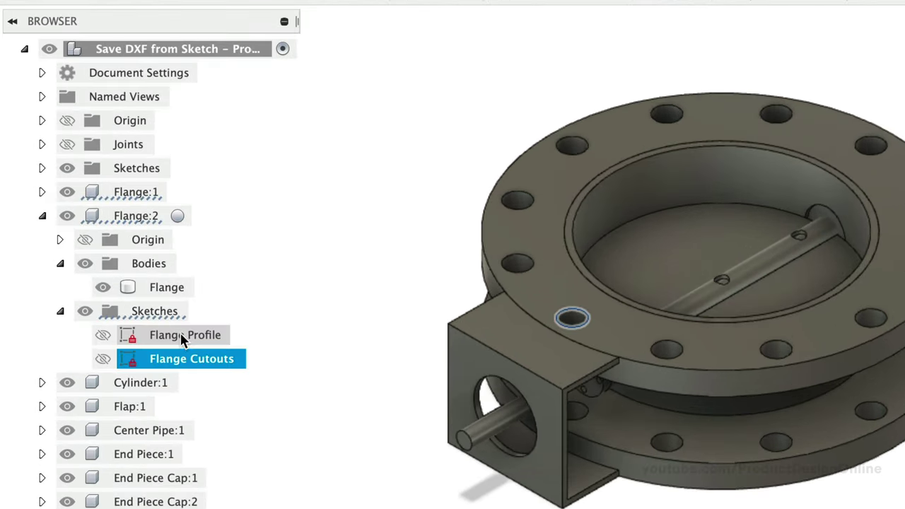
pyautogui.click(115, 307)
pyautogui.rightClick(181, 335)
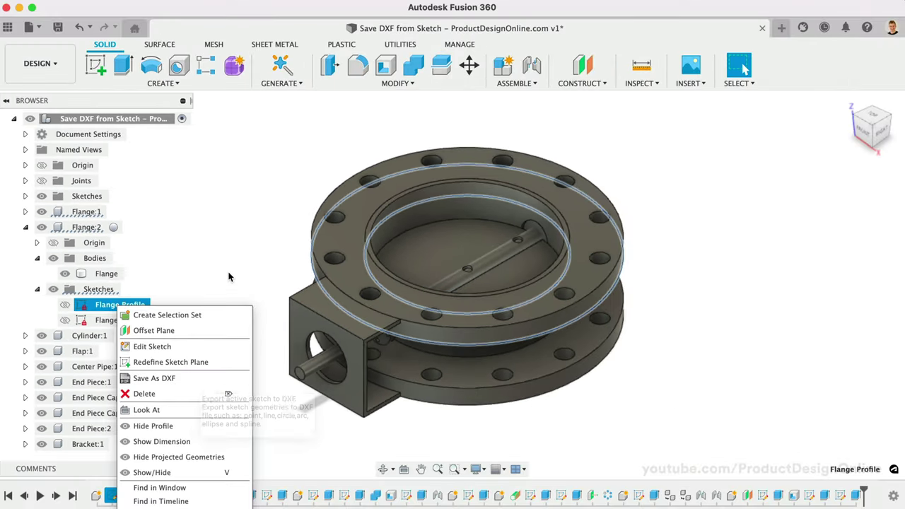
pyautogui.click(228, 277)
pyautogui.click(209, 280)
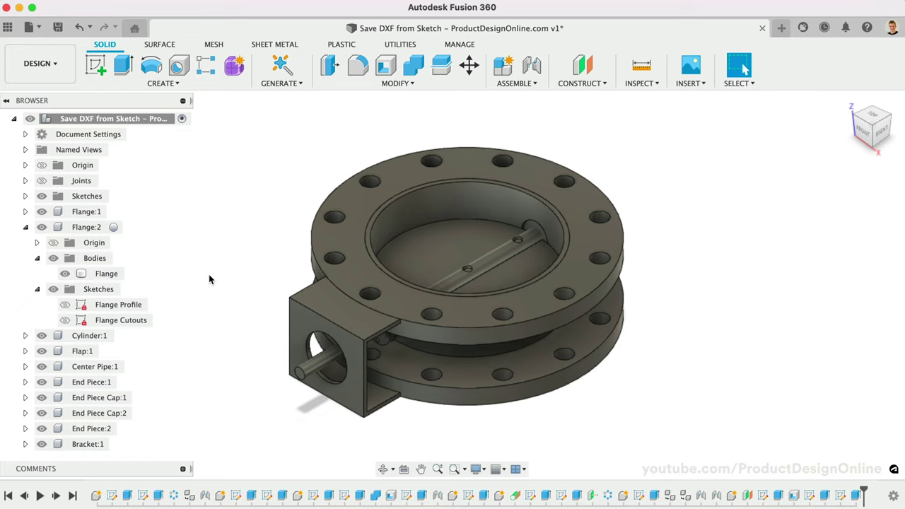
# Step: Show and hide the Flange Profile and Flange Cutouts sketches, then pick the Flange body to project
pyautogui.click(65, 305)
pyautogui.click(65, 305)
pyautogui.click(65, 320)
pyautogui.click(65, 320)
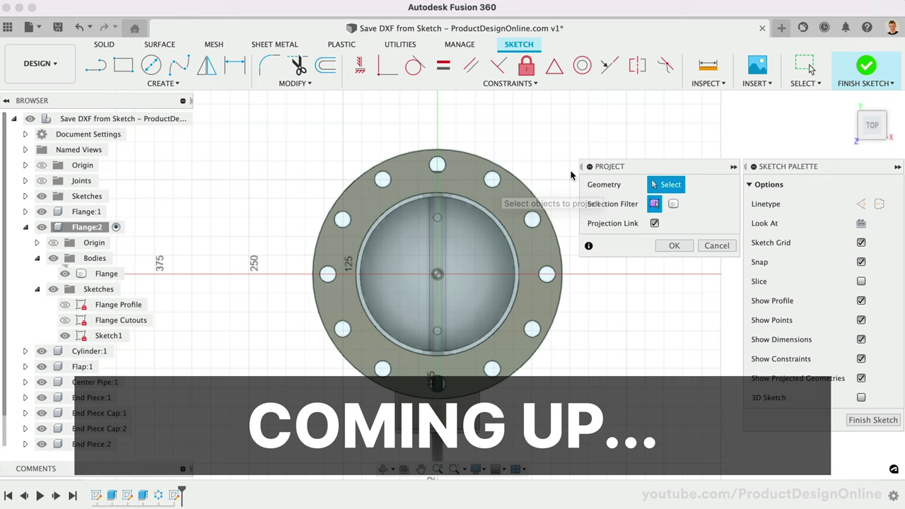
pyautogui.click(654, 205)
pyautogui.click(511, 207)
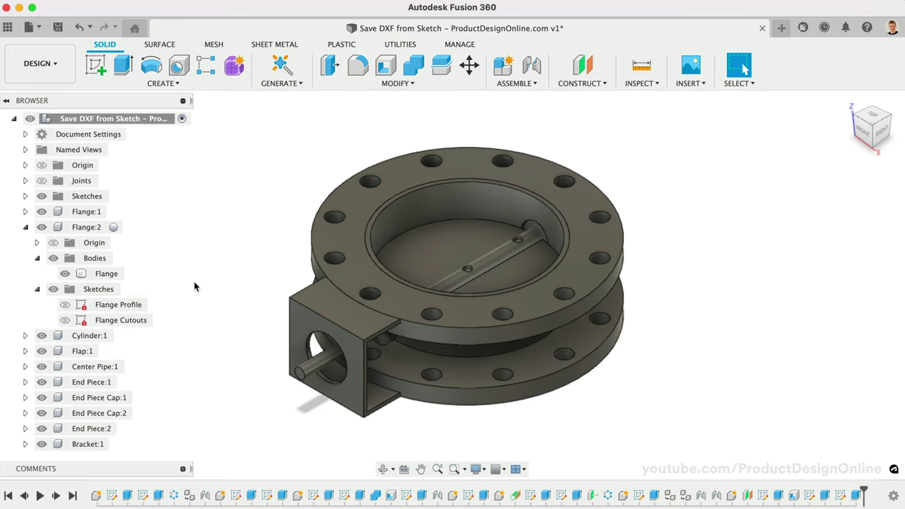
# Step: Activate Flange:2 and select its Flange Profile and Flange Cutouts sketches
pyautogui.click(114, 227)
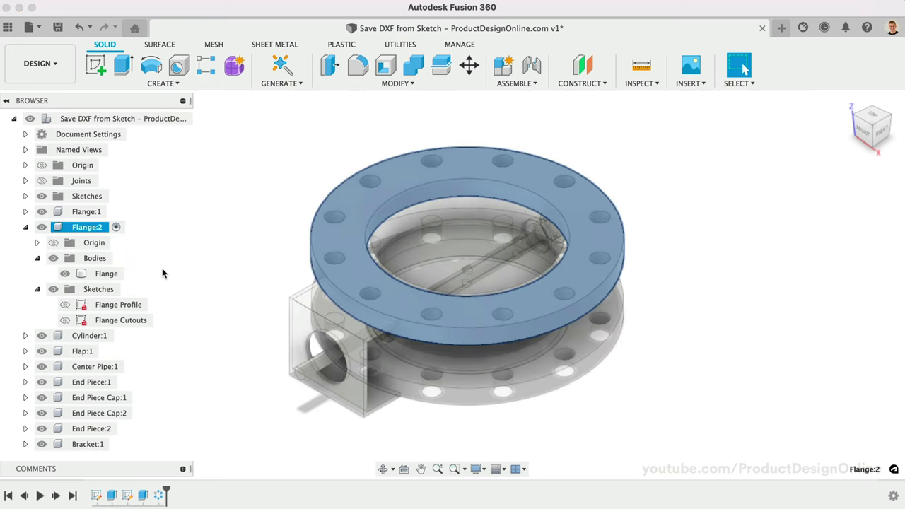
pyautogui.press('Escape')
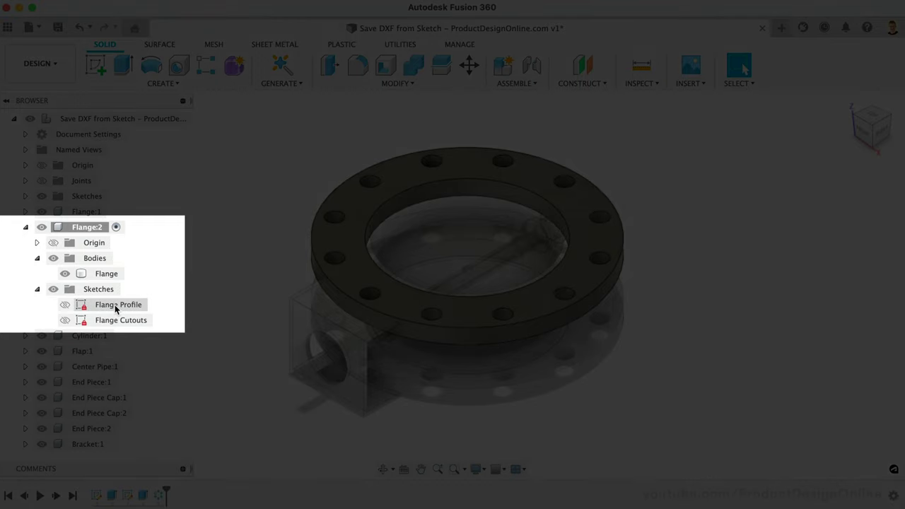
pyautogui.click(117, 306)
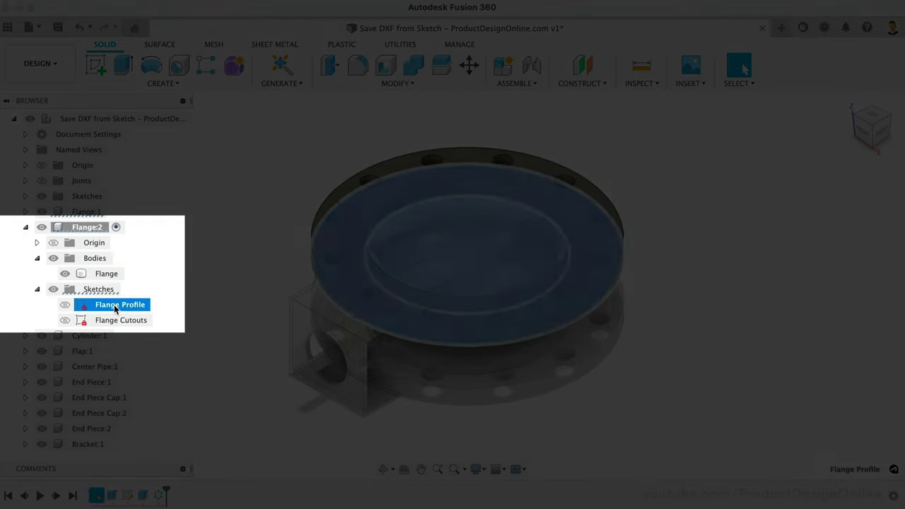
pyautogui.click(120, 321)
pyautogui.click(194, 331)
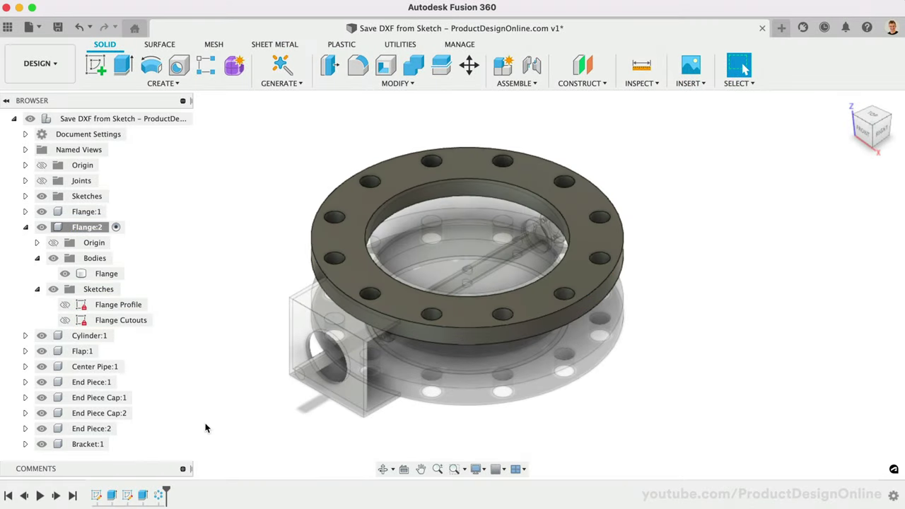
# Step: Highlight the flange's hole features in the timeline, then select the top flange body and Flange:2
pyautogui.click(159, 495)
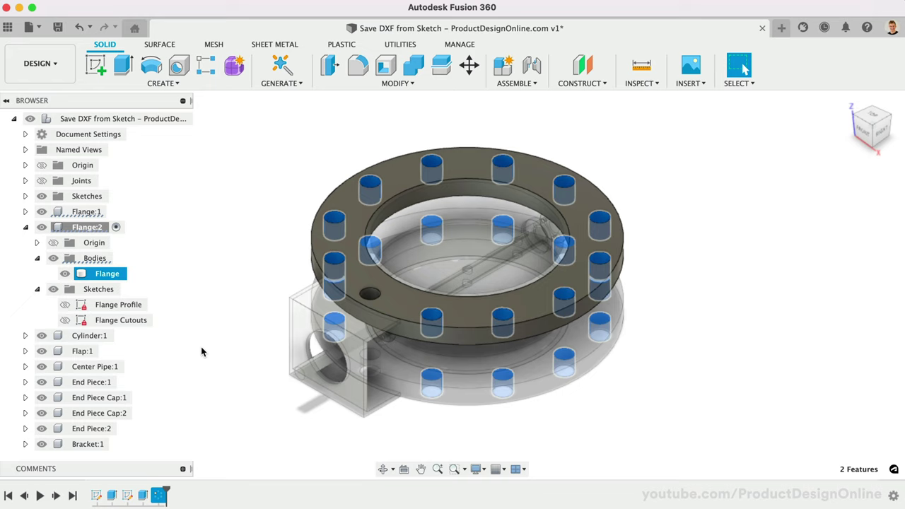
pyautogui.click(217, 279)
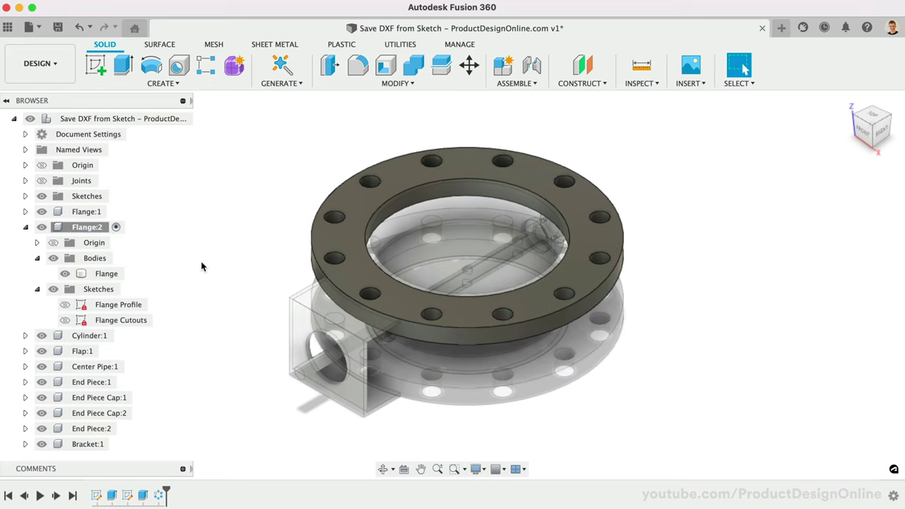
pyautogui.click(334, 243)
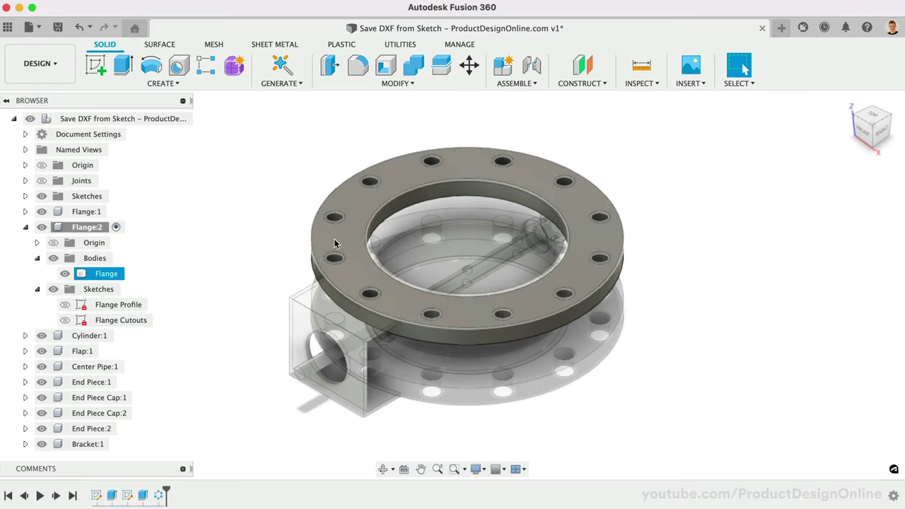
pyautogui.click(118, 227)
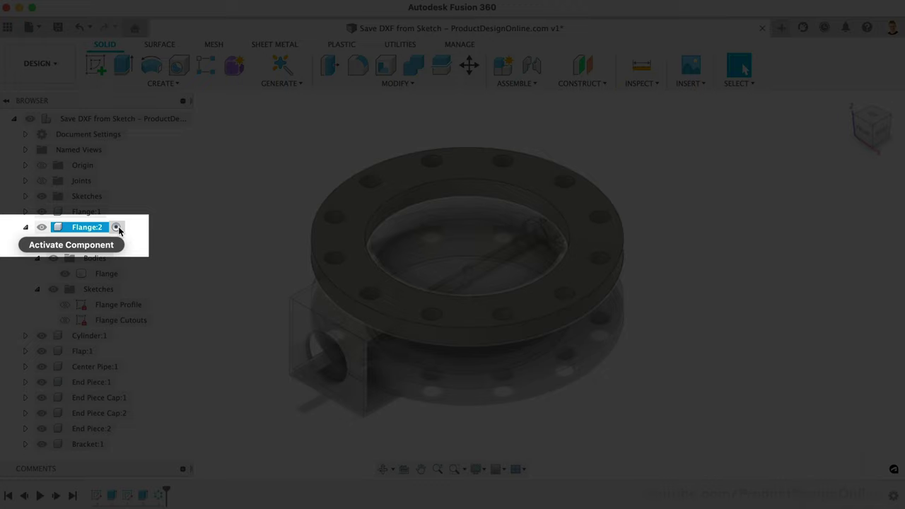
pyautogui.click(116, 227)
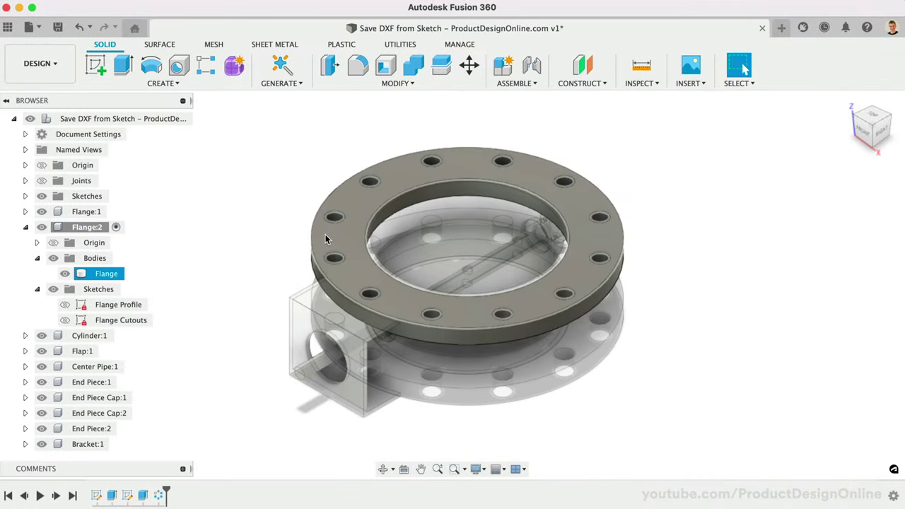
# Step: Create a sketch on the flange's top face and start Project / Include > Project
pyautogui.rightClick(327, 237)
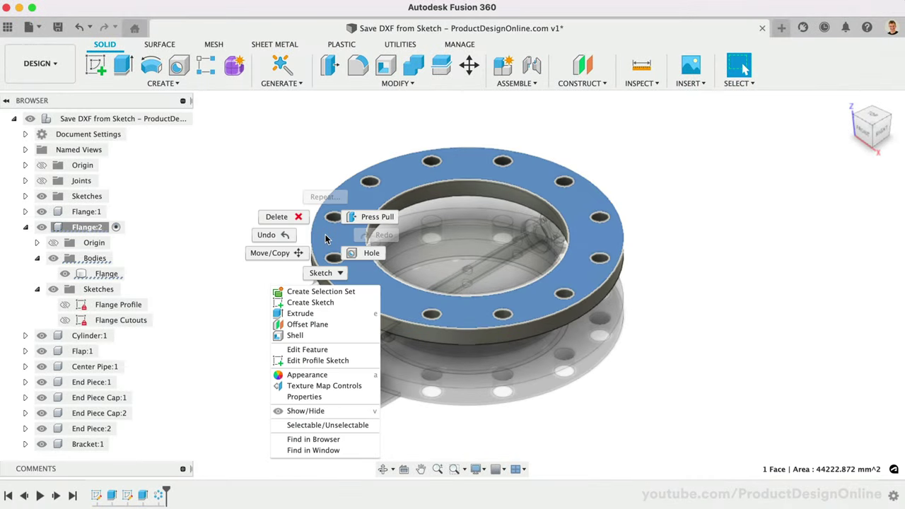
pyautogui.click(337, 303)
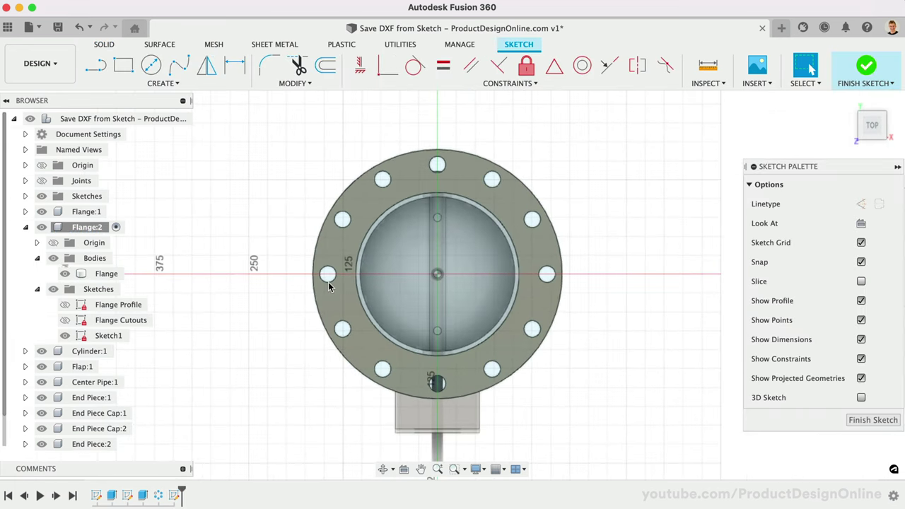
pyautogui.click(202, 84)
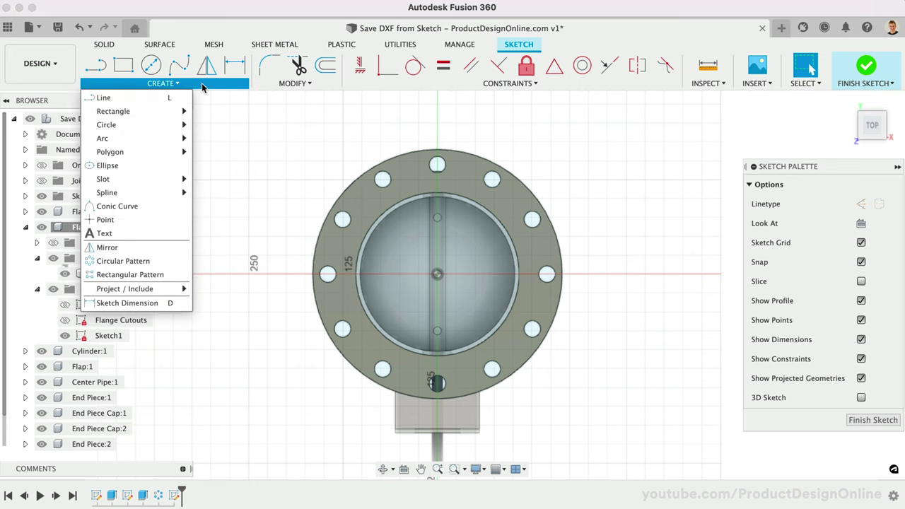
pyautogui.moveTo(141, 289)
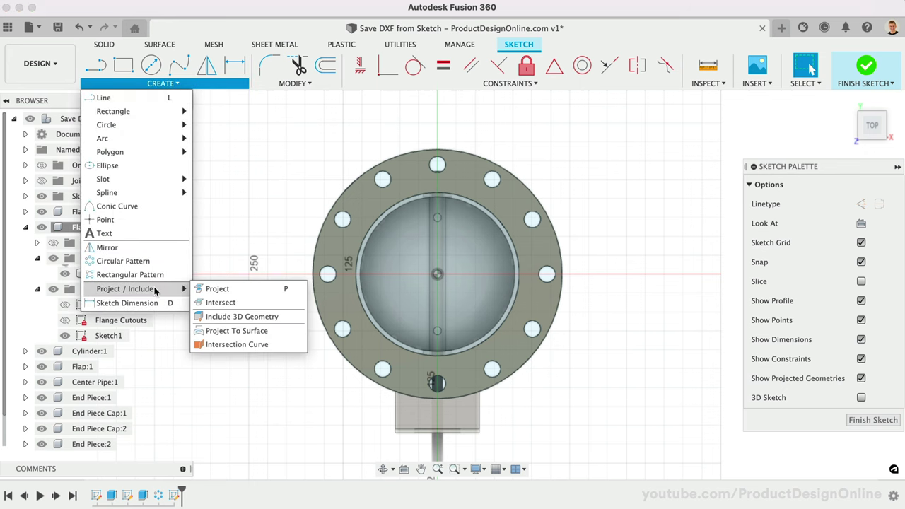
pyautogui.click(246, 288)
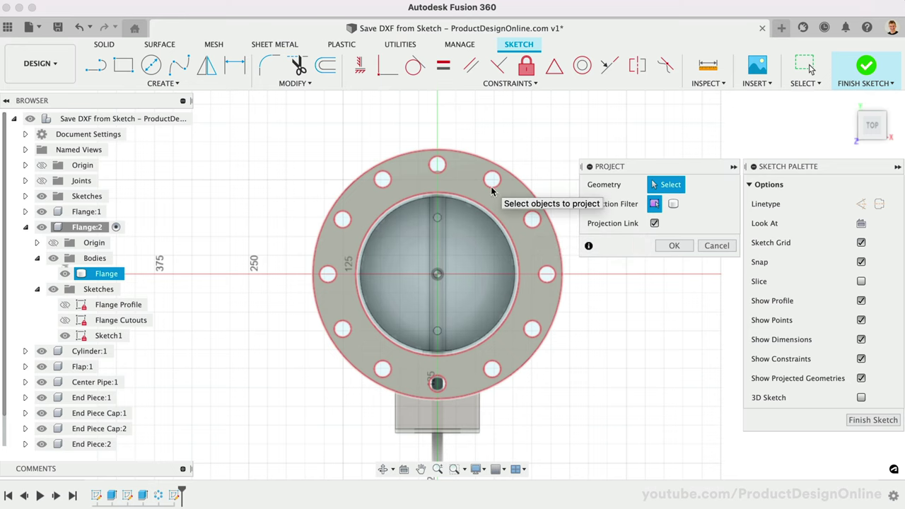
# Step: Project the Flange body into Sketch1 with the selection filter set to Bodies
pyautogui.click(677, 204)
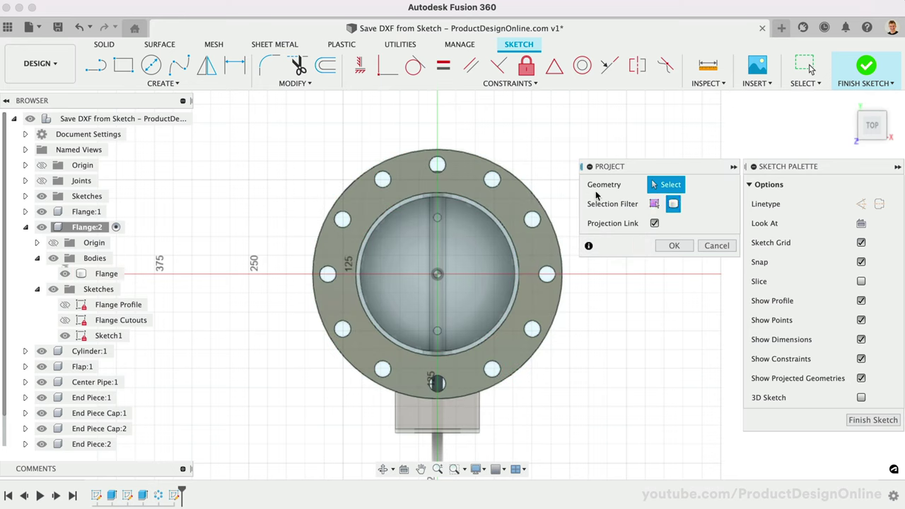
pyautogui.click(512, 210)
pyautogui.click(513, 208)
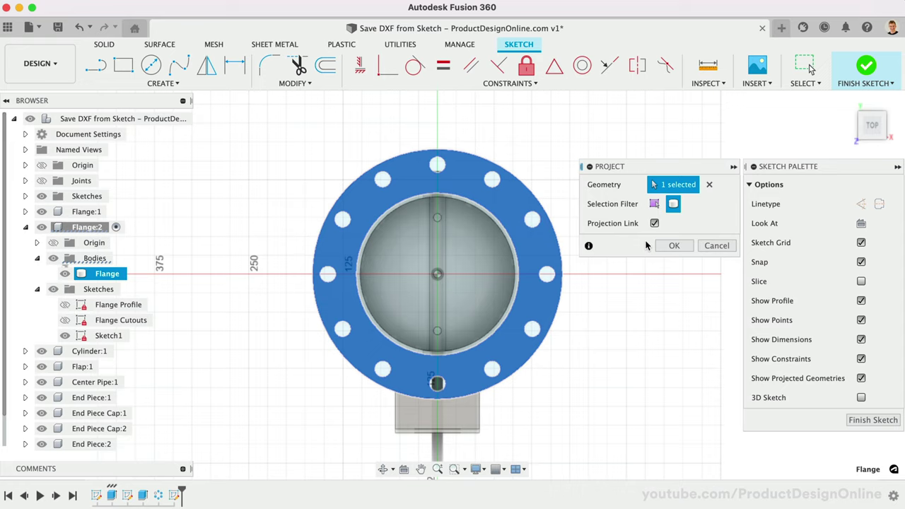
pyautogui.click(674, 245)
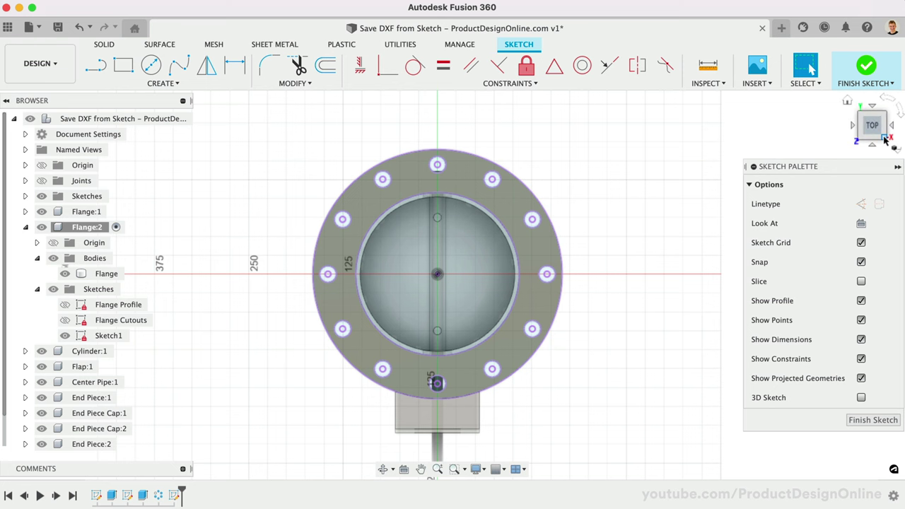
# Step: Return to the home view, hide the Flange body, and choose Save As DXF for Sketch1
pyautogui.click(852, 99)
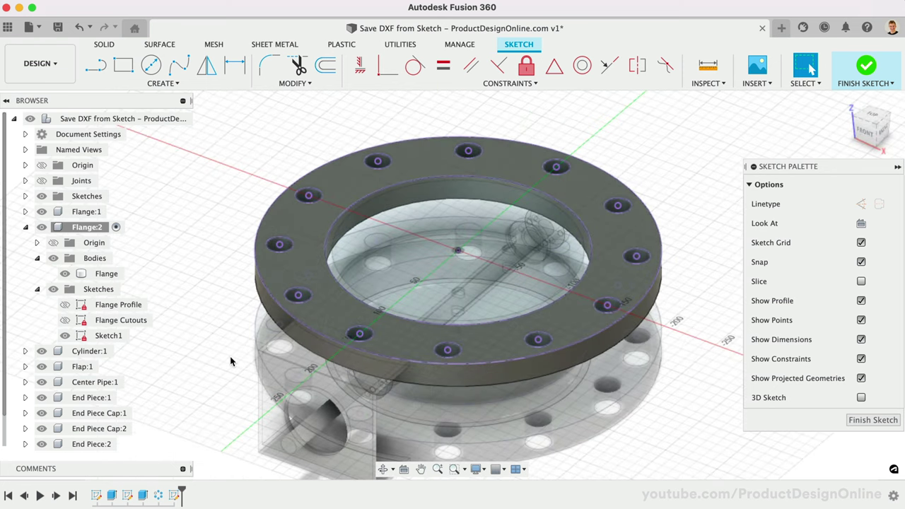
pyautogui.click(65, 273)
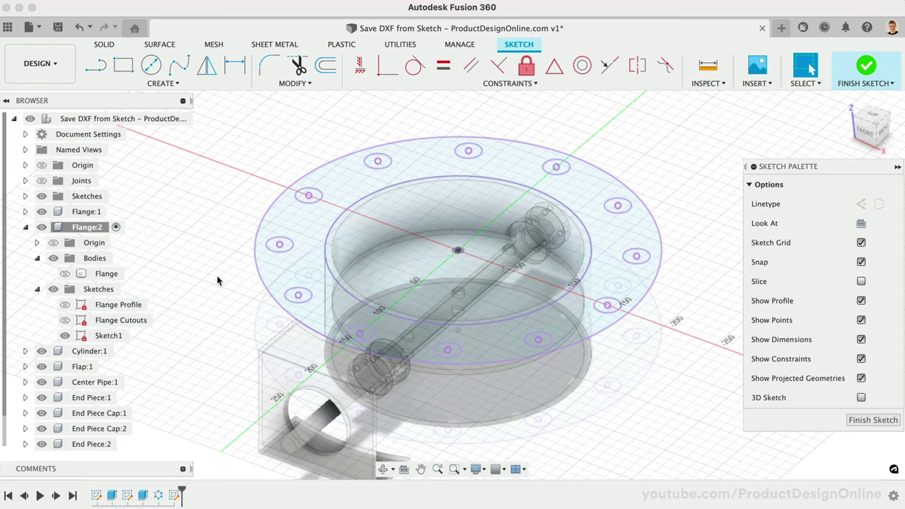
pyautogui.click(109, 336)
pyautogui.rightClick(112, 338)
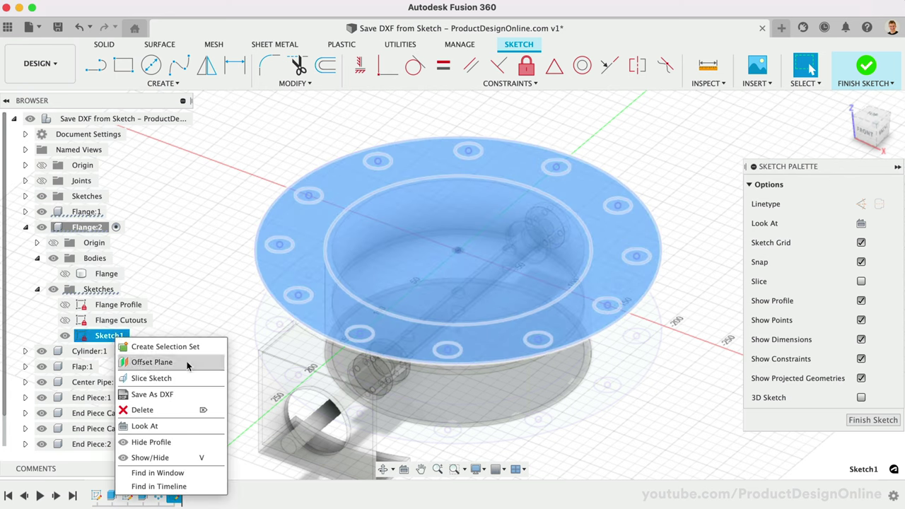
pyautogui.click(187, 394)
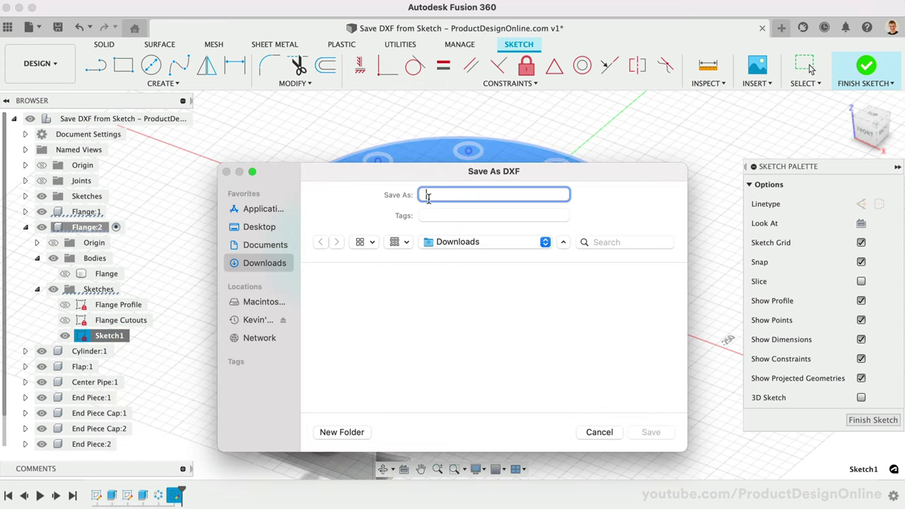
# Step: Save Sketch1 as the DXF 'Flange for Laser Cutter' in Downloads
pyautogui.write('Flange for Laser Cut')
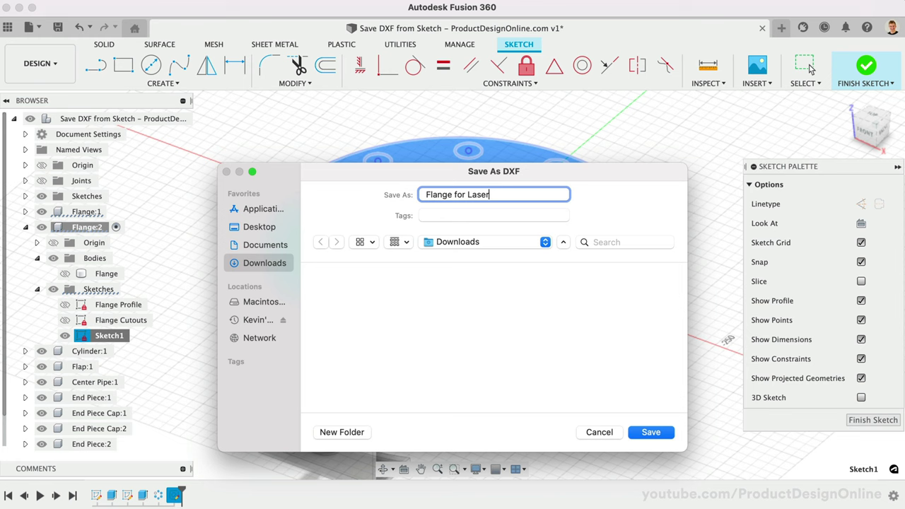
pyautogui.write('ter')
pyautogui.press('Return')
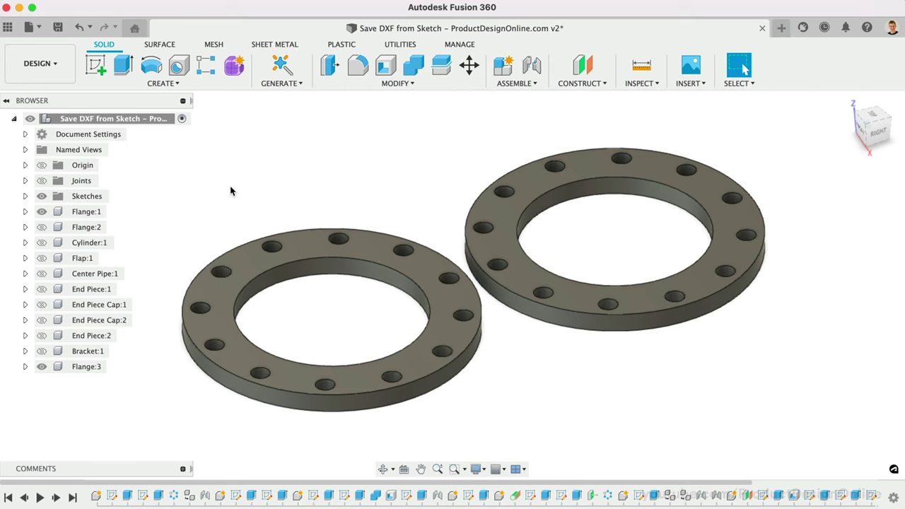
# Step: Sketch on the flange face, project both top and bottom flange faces, and save it as DXF
pyautogui.click(96, 66)
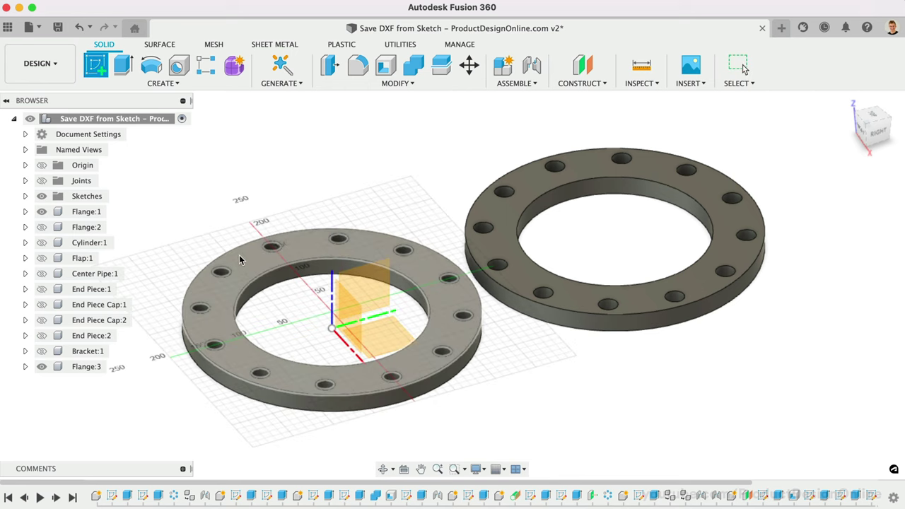
pyautogui.click(249, 261)
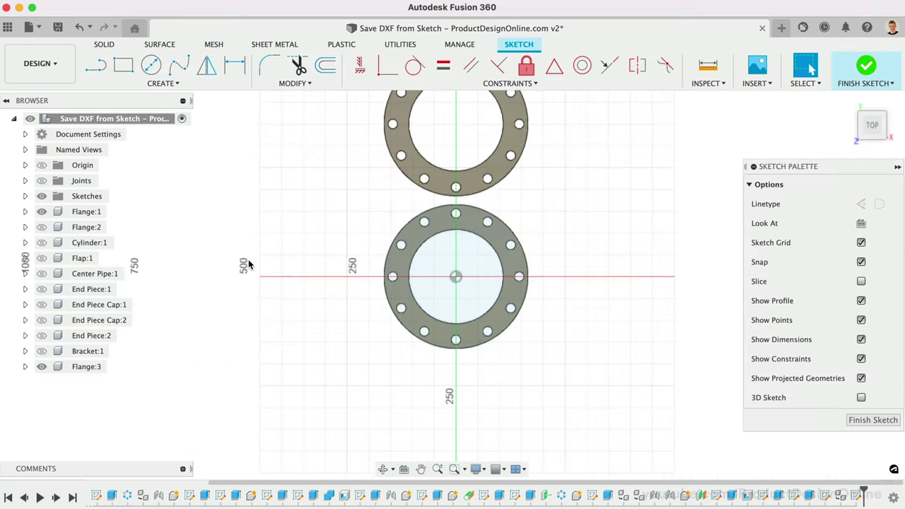
pyautogui.press('p')
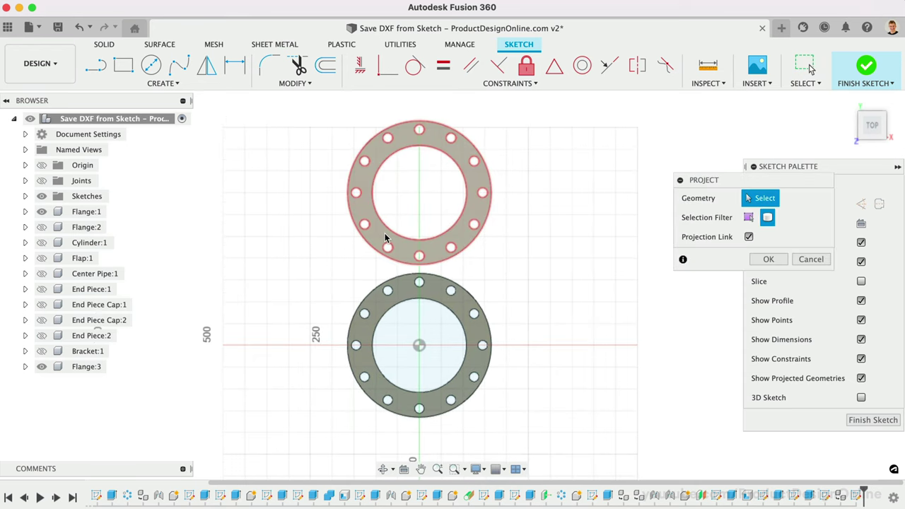
pyautogui.click(386, 238)
pyautogui.click(392, 297)
pyautogui.press('Return')
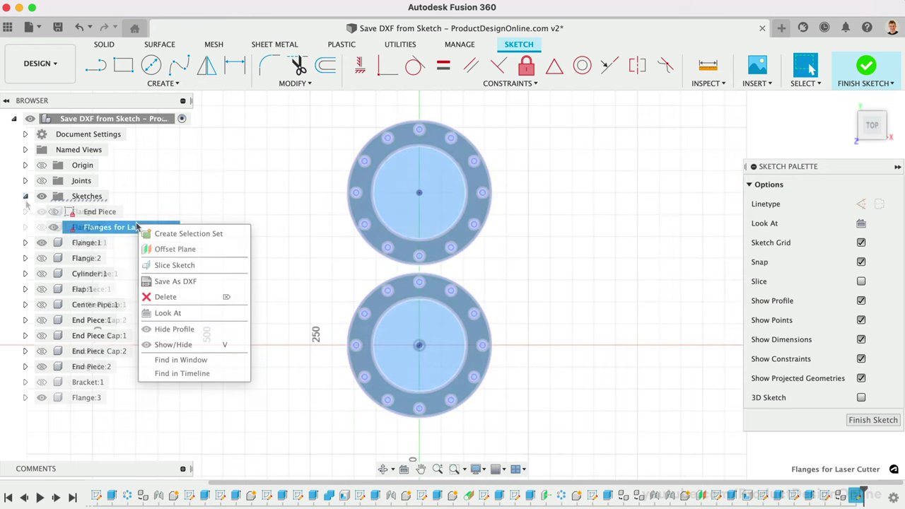
pyautogui.click(216, 281)
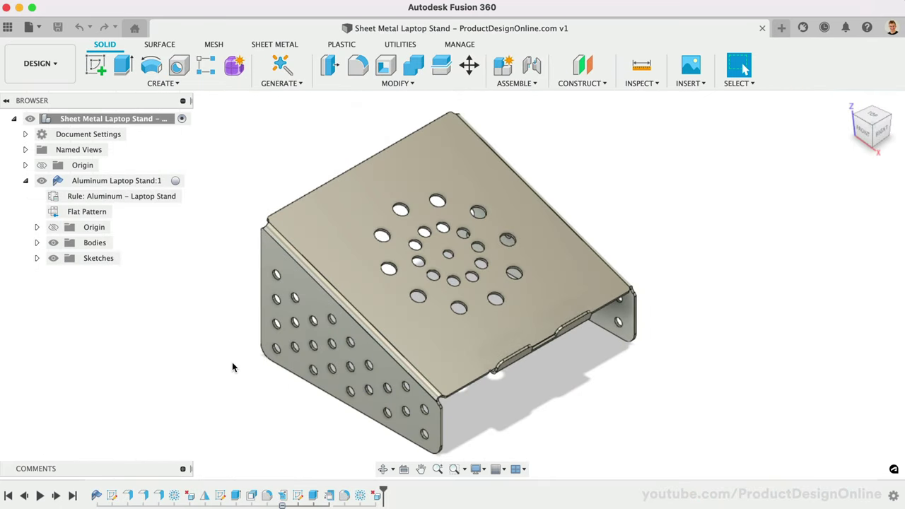
# Step: Export the laptop stand's Flat Pattern as DXF with splines converted to polylines
pyautogui.click(118, 212)
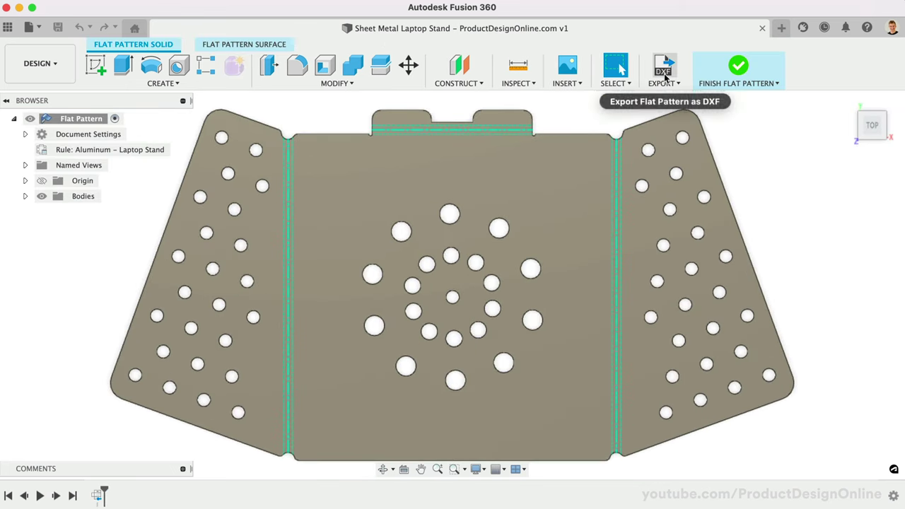
pyautogui.click(663, 70)
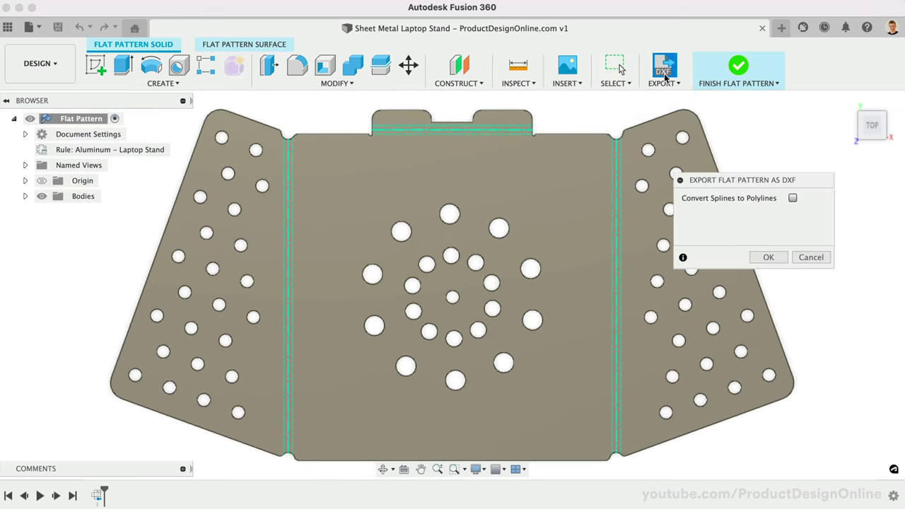
pyautogui.click(792, 199)
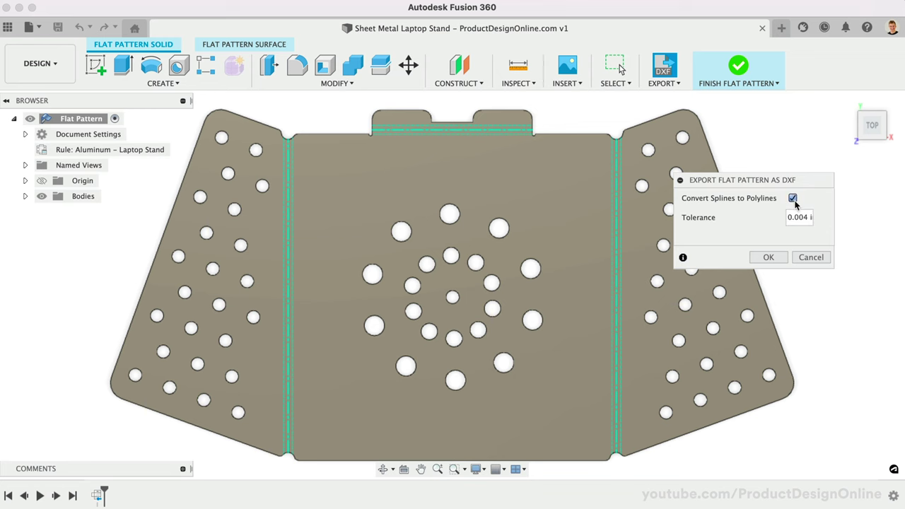
pyautogui.click(769, 258)
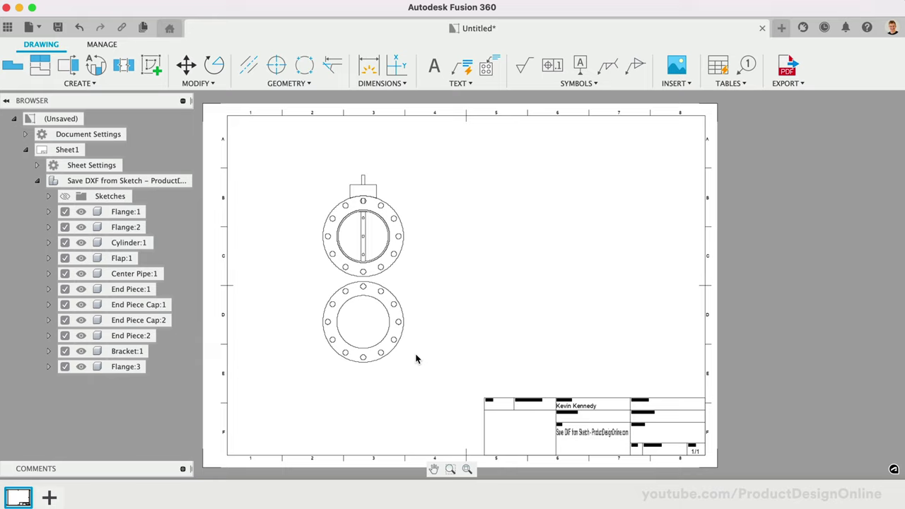
# Step: Confirm the upper drawing view's 1:5 scale, then choose Export Sheet as DXF
pyautogui.click(778, 94)
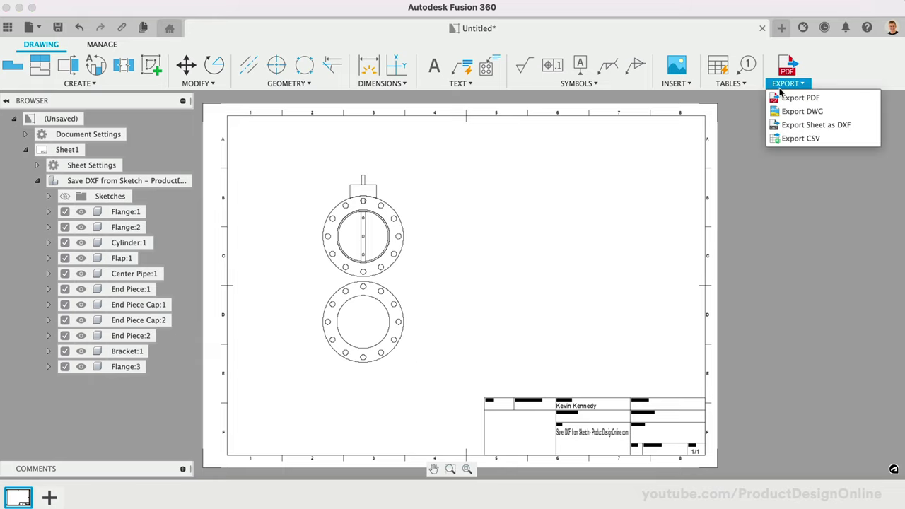
pyautogui.click(854, 126)
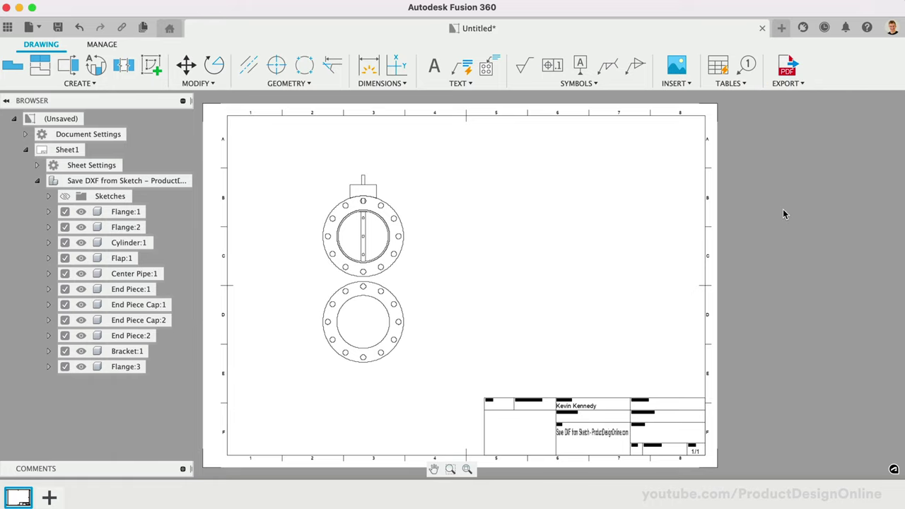
pyautogui.doubleClick(349, 278)
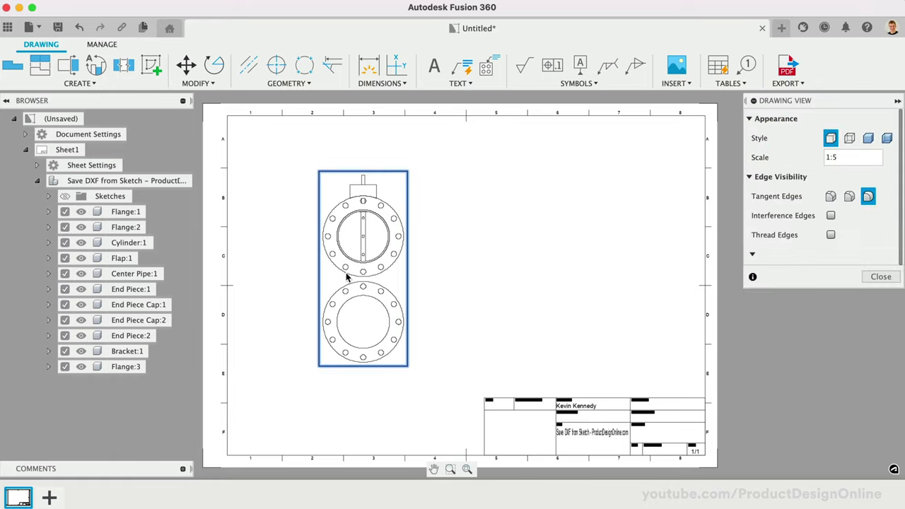
pyautogui.click(838, 160)
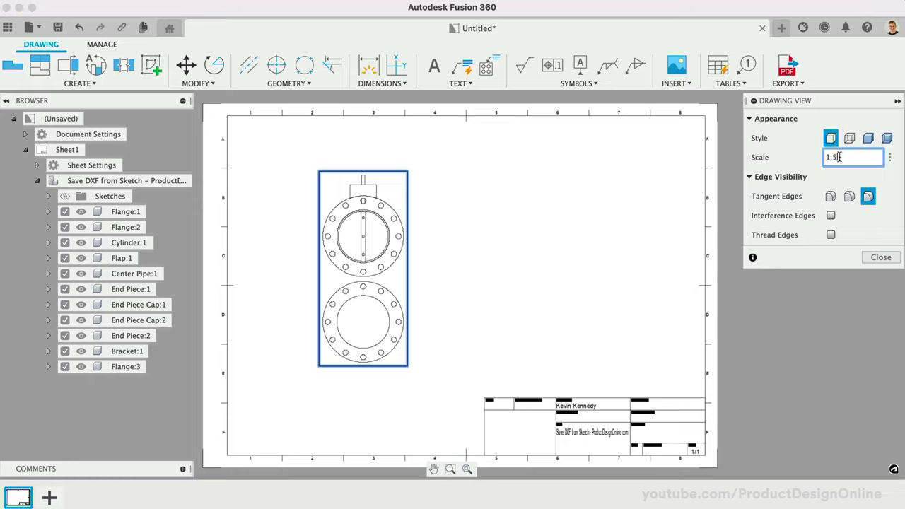
pyautogui.click(881, 258)
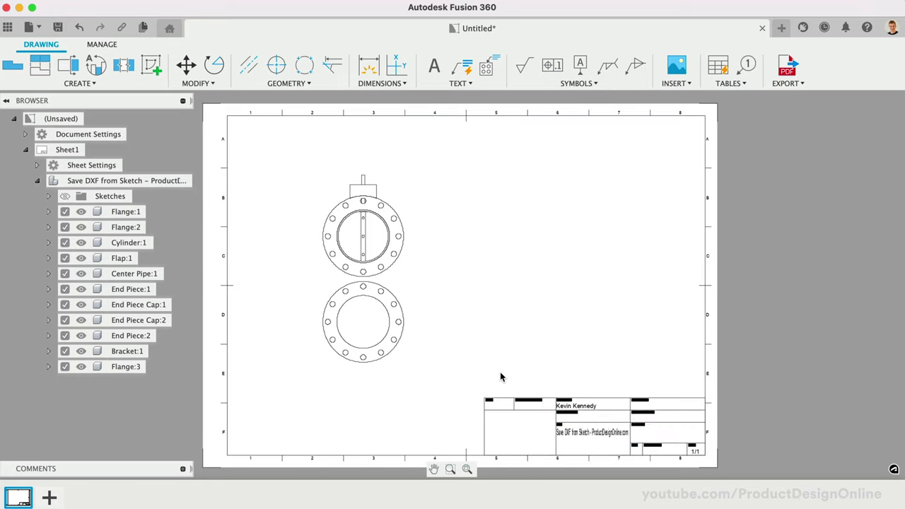
pyautogui.click(789, 83)
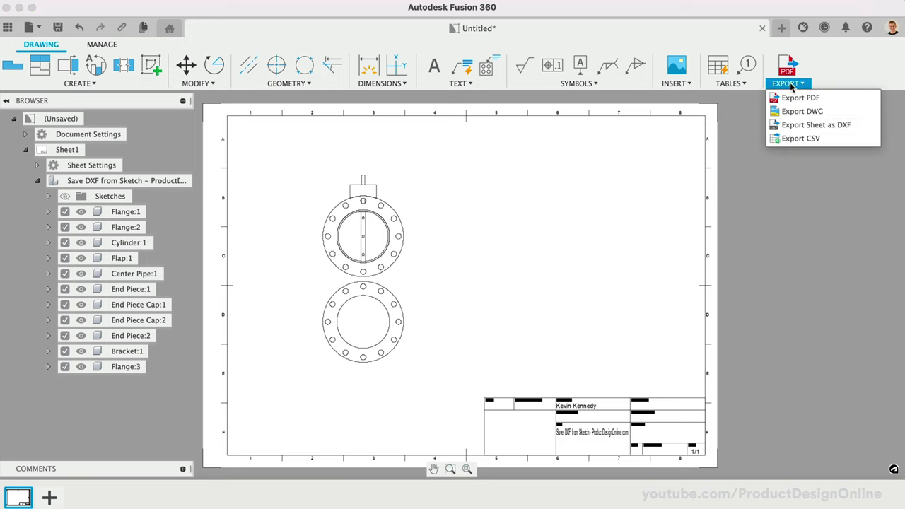
pyautogui.click(799, 125)
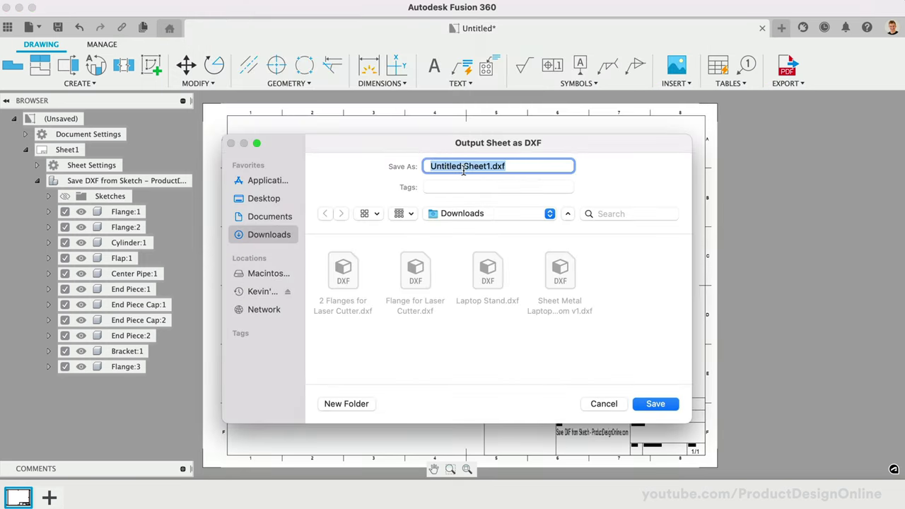
# Step: Delete the default part of the sheet's DXF file name
pyautogui.click(486, 167)
pyautogui.moveTo(487, 167); pyautogui.dragTo(398, 169)
pyautogui.press('BackSpace')
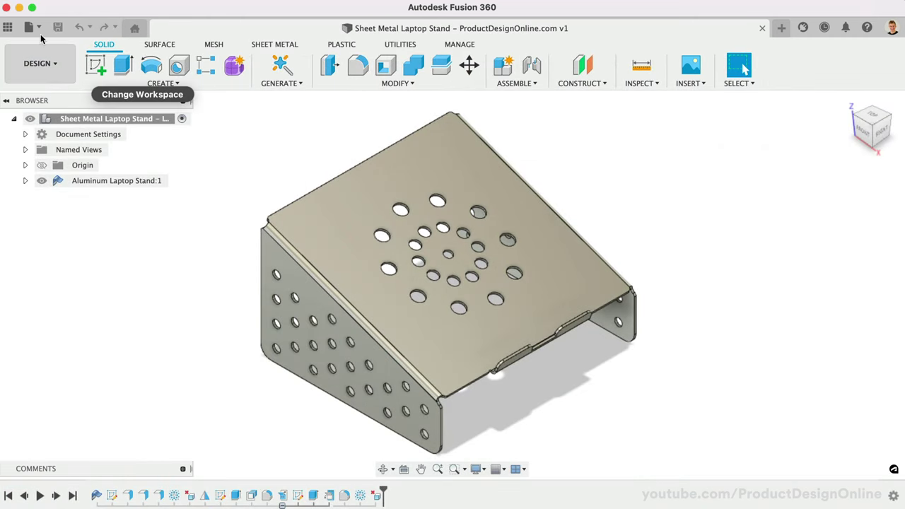
# Step: Export the design through File > Export with type DXF Files (*.dxf)
pyautogui.click(38, 30)
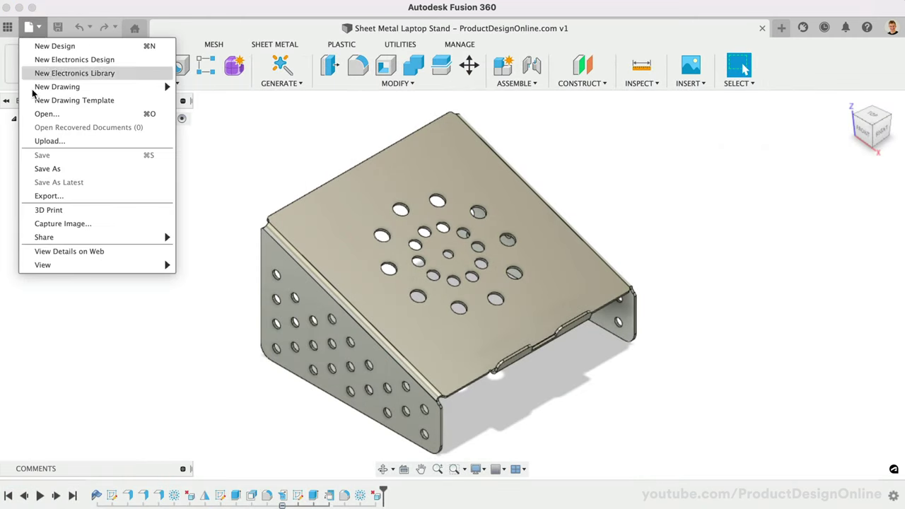
pyautogui.click(38, 198)
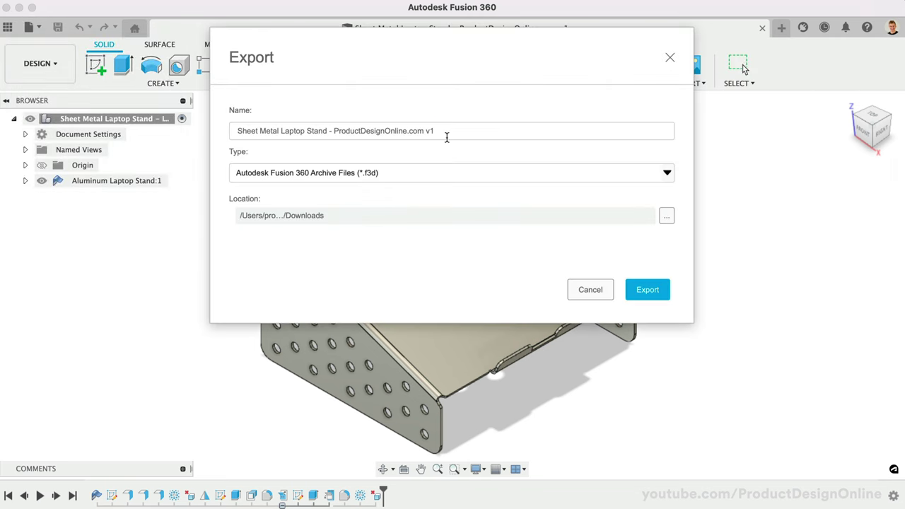
pyautogui.click(453, 172)
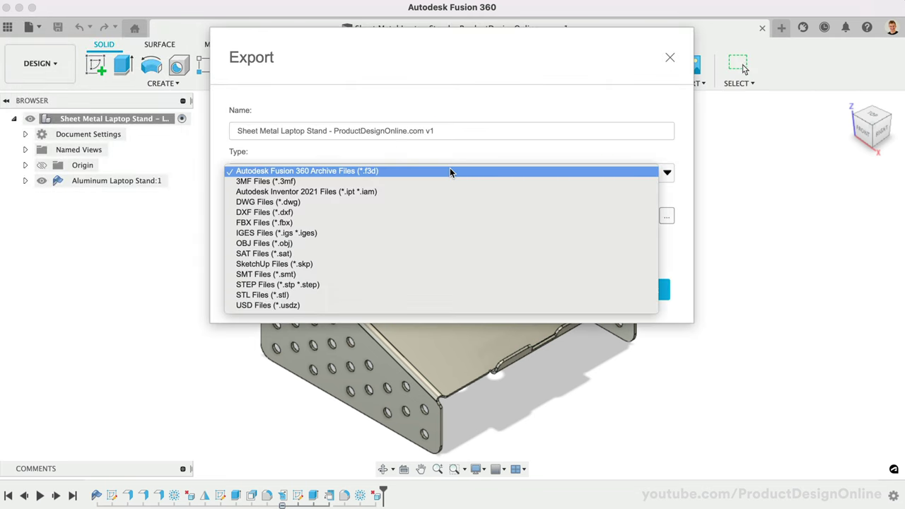
pyautogui.click(446, 213)
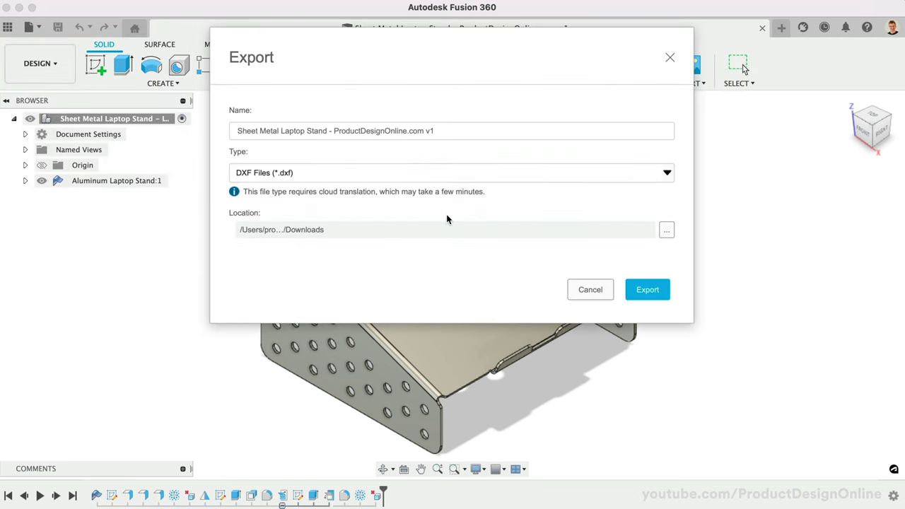
pyautogui.click(648, 290)
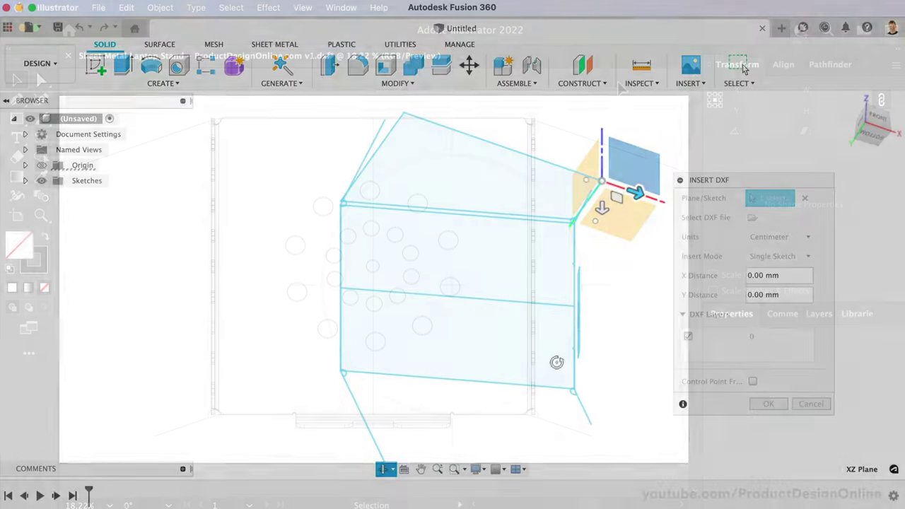
# Step: Orbit the inserted laptop stand DXF geometry to inspect its linework
pyautogui.moveTo(556, 361)
pyautogui.keyDown('shift'); pyautogui.mouseDown(button='middle')
pyautogui.moveTo(505, 317)
pyautogui.moveTo(361, 335)
pyautogui.moveTo(391, 314)
pyautogui.moveTo(442, 325)
pyautogui.moveTo(461, 259)
pyautogui.moveTo(641, 277)
pyautogui.moveTo(650, 241)
pyautogui.mouseUp(button='middle'); pyautogui.keyUp('shift')
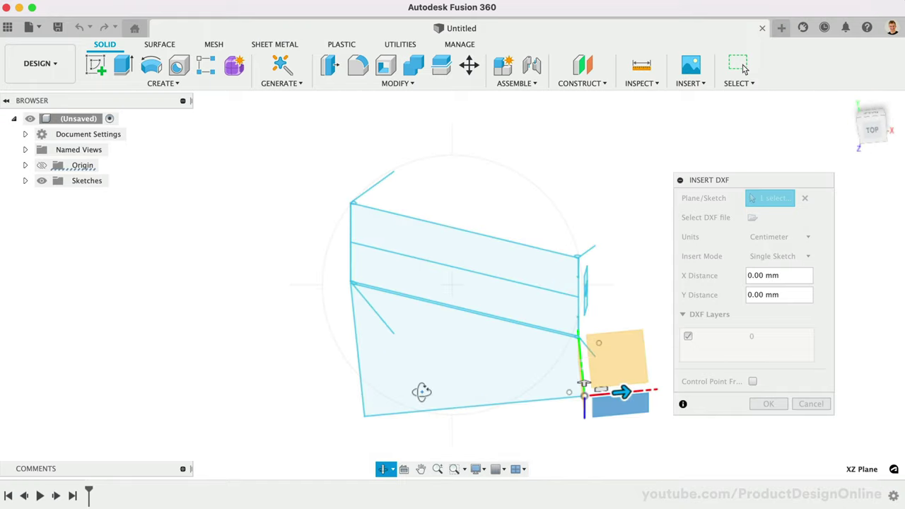
# Step: Orbit the inserted DXF to a side view, then open the laptop stand's Flat Pattern
pyautogui.moveTo(446, 388)
pyautogui.keyDown('shift'); pyautogui.mouseDown(button='middle')
pyautogui.moveTo(406, 370)
pyautogui.moveTo(344, 372)
pyautogui.moveTo(283, 428)
pyautogui.moveTo(208, 424)
pyautogui.moveTo(296, 418)
pyautogui.mouseUp(button='middle'); pyautogui.keyUp('shift')
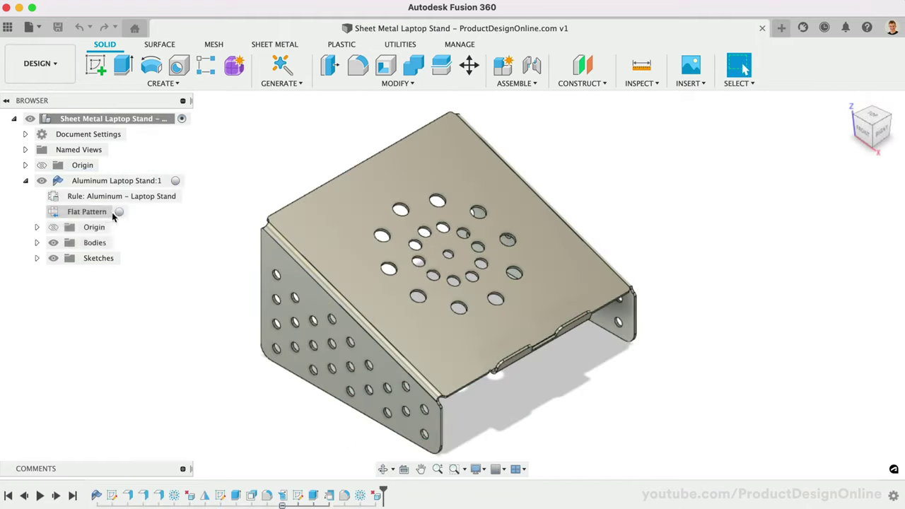
pyautogui.doubleClick(117, 211)
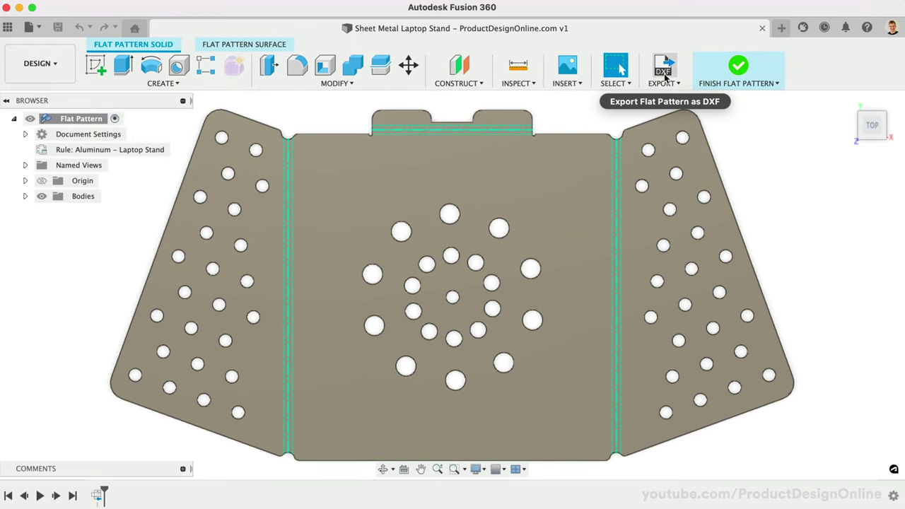
# Step: Export the flat pattern as DXF with Convert Splines to Polylines enabled at 0.004 in tolerance
pyautogui.click(664, 77)
pyautogui.click(793, 198)
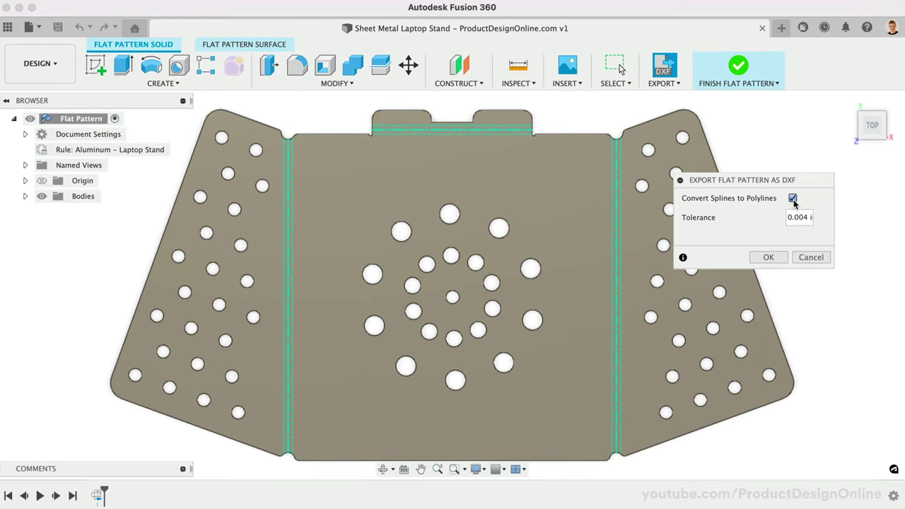